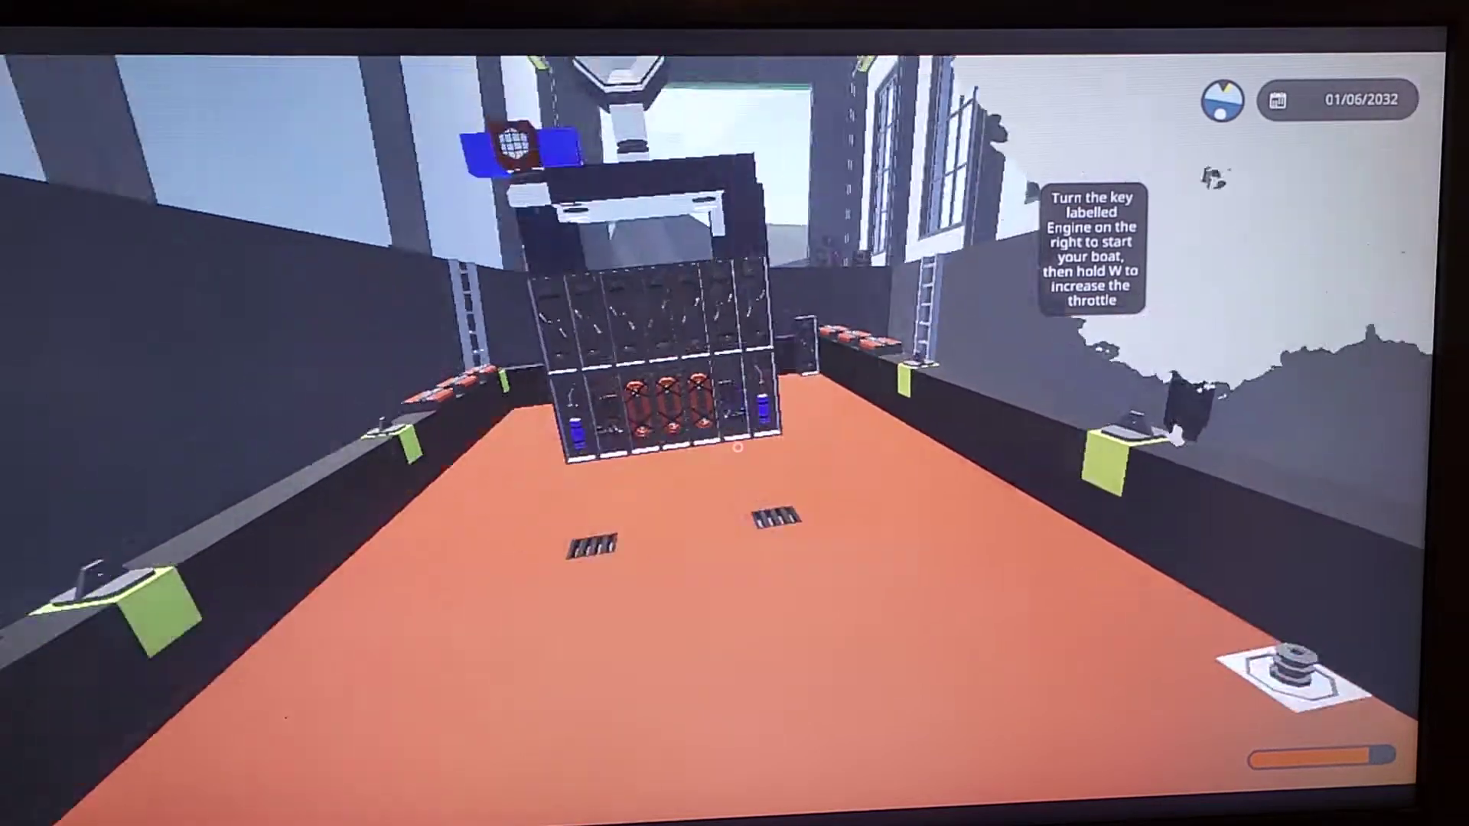
- Walk from the stern past the ladder wall, helm wheel and side deck to the bridge control panel
key(w)
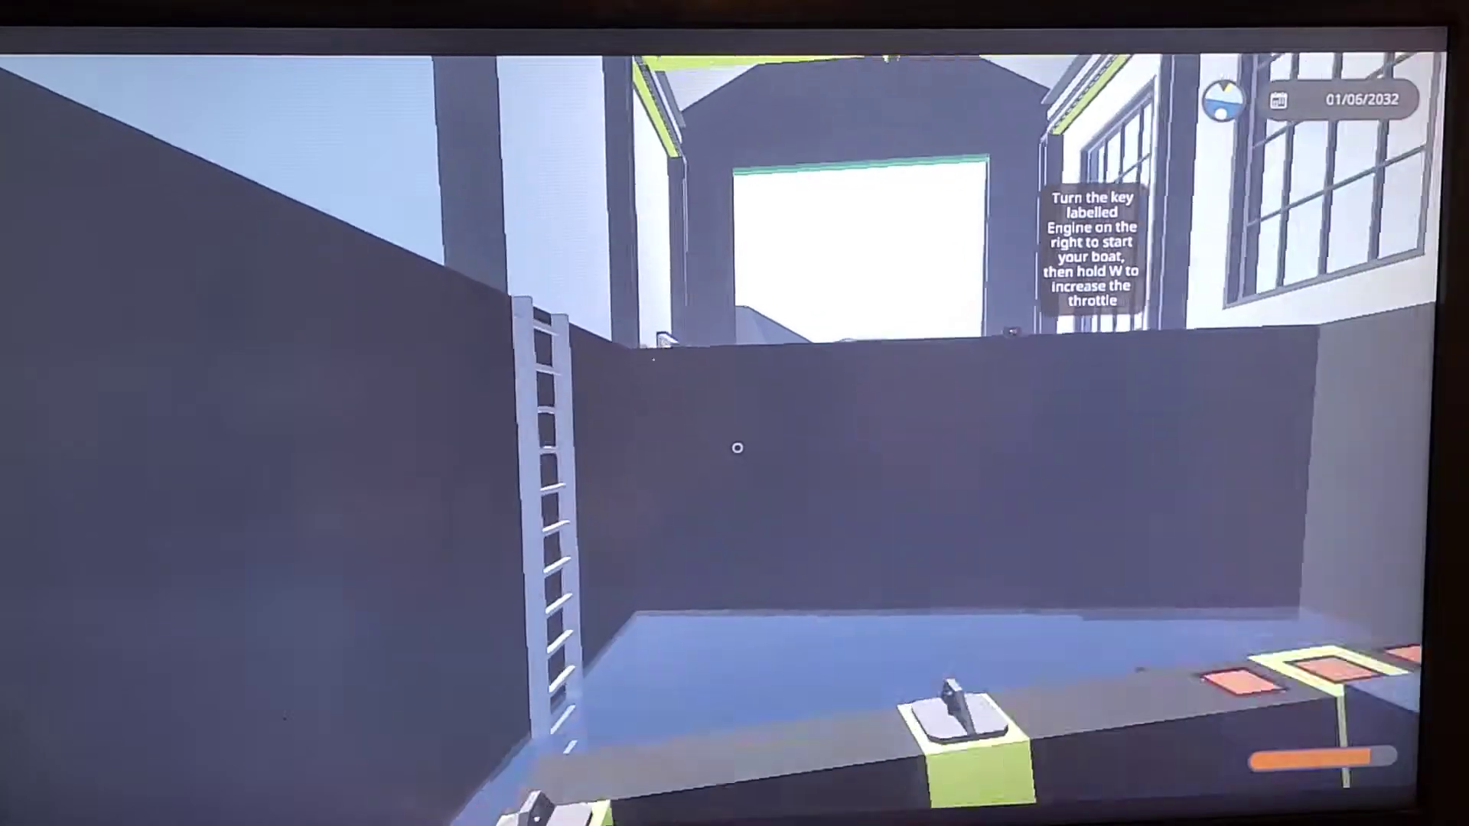
key(w)
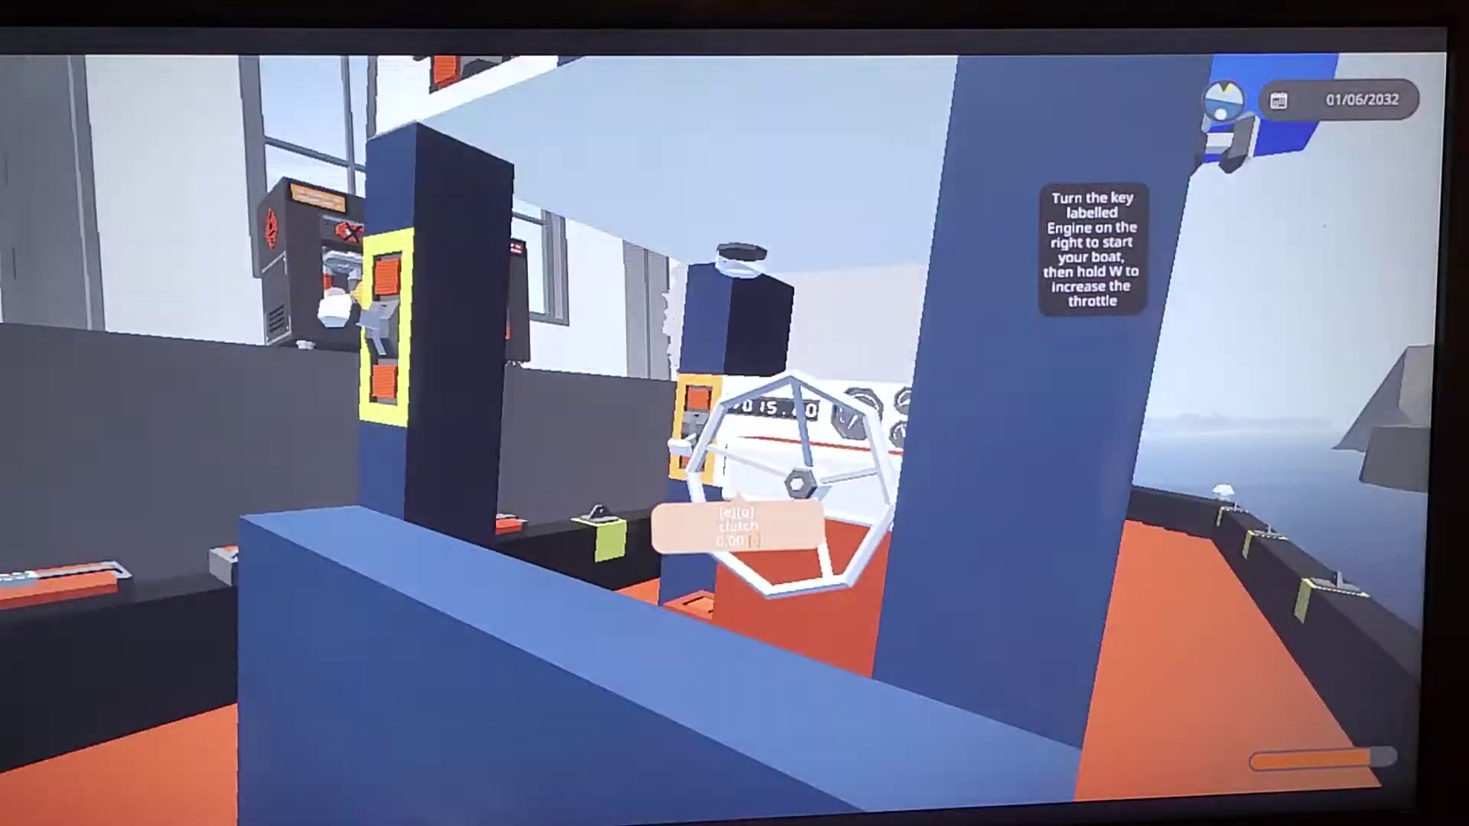
key(a)
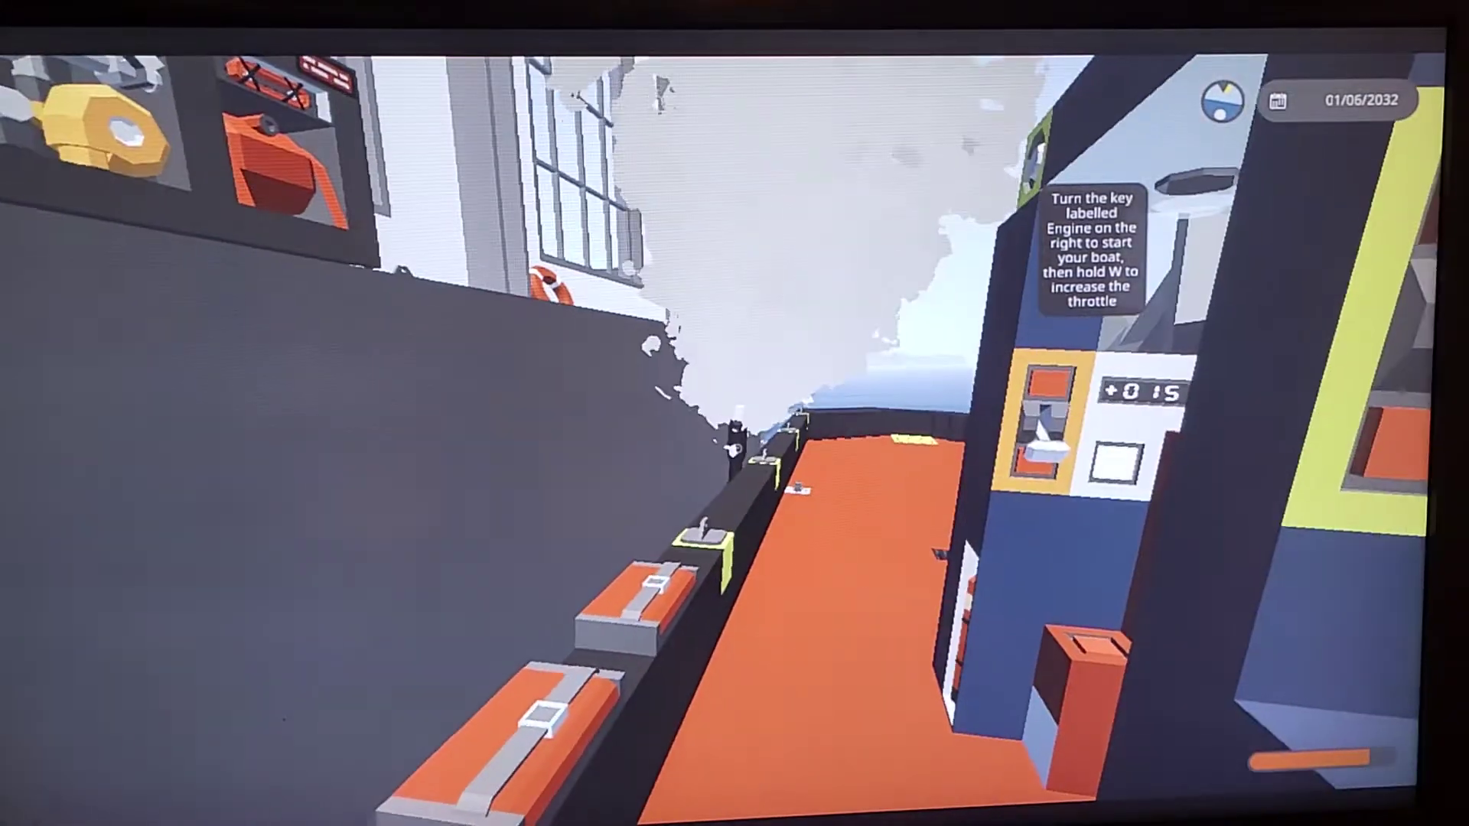
key(w)
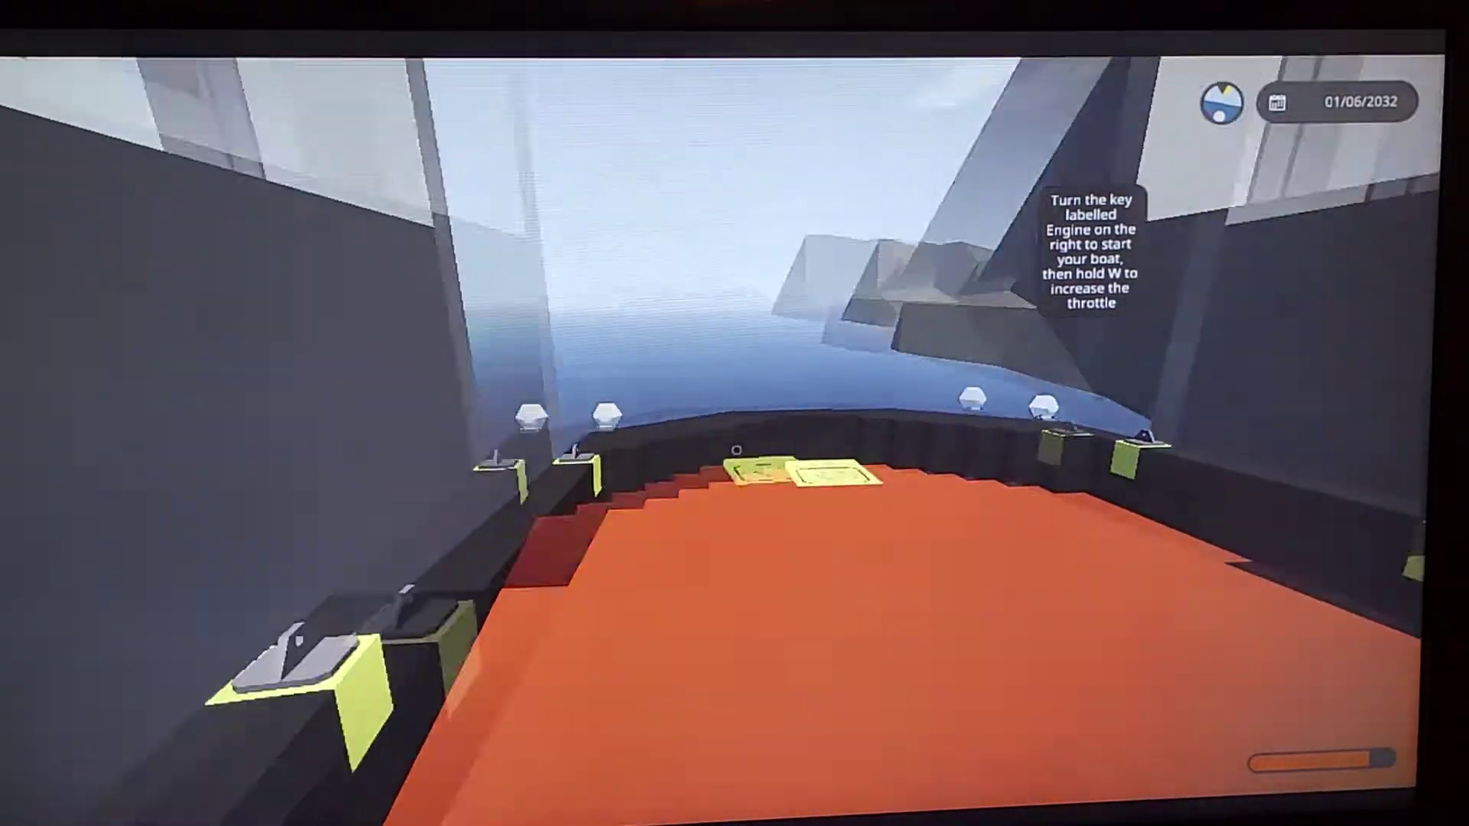
- Cross the bow deck, open the hatch and drop through into the rescue-gear cabin
key(w)
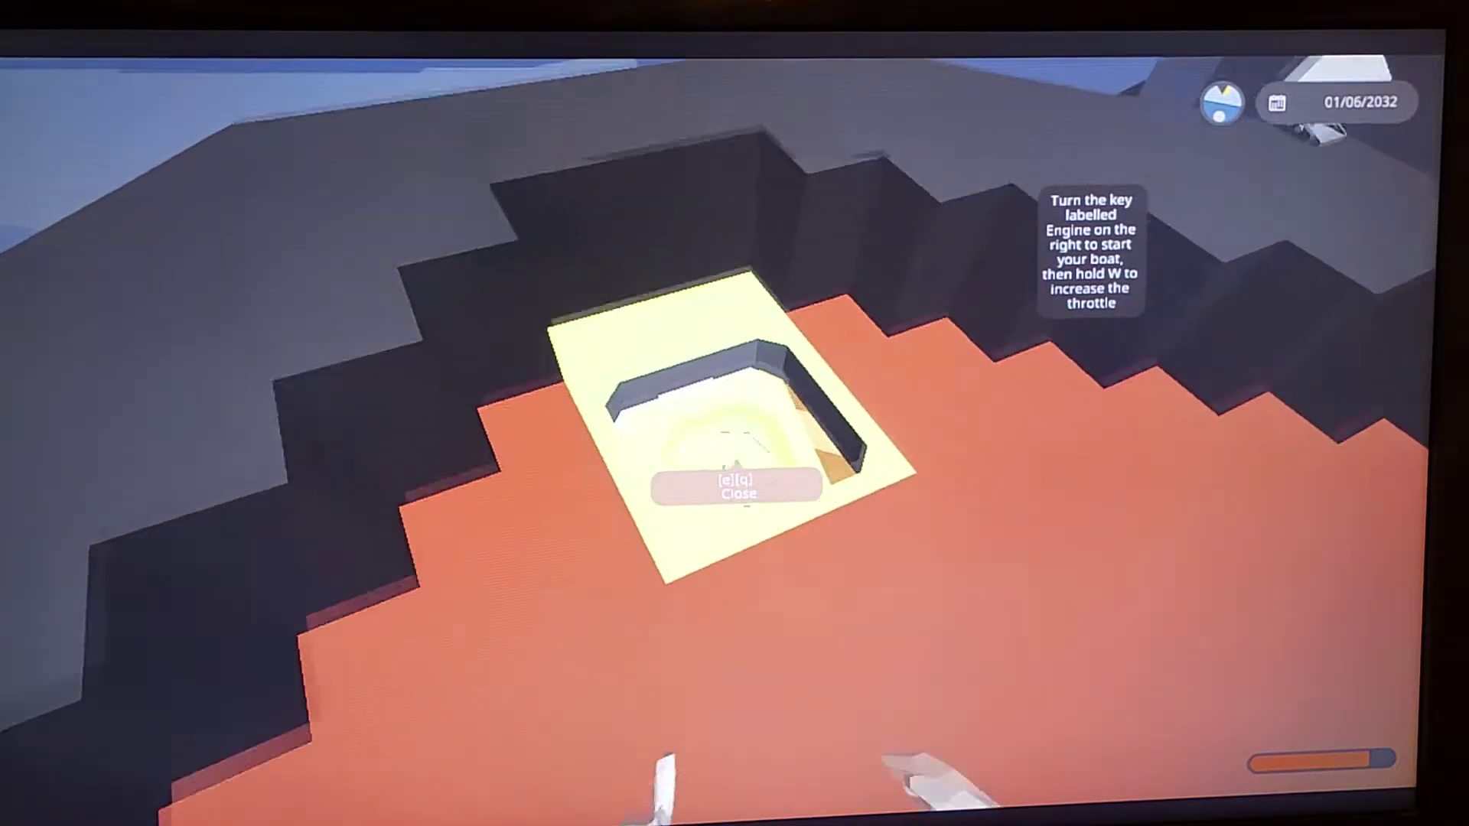
key(w)
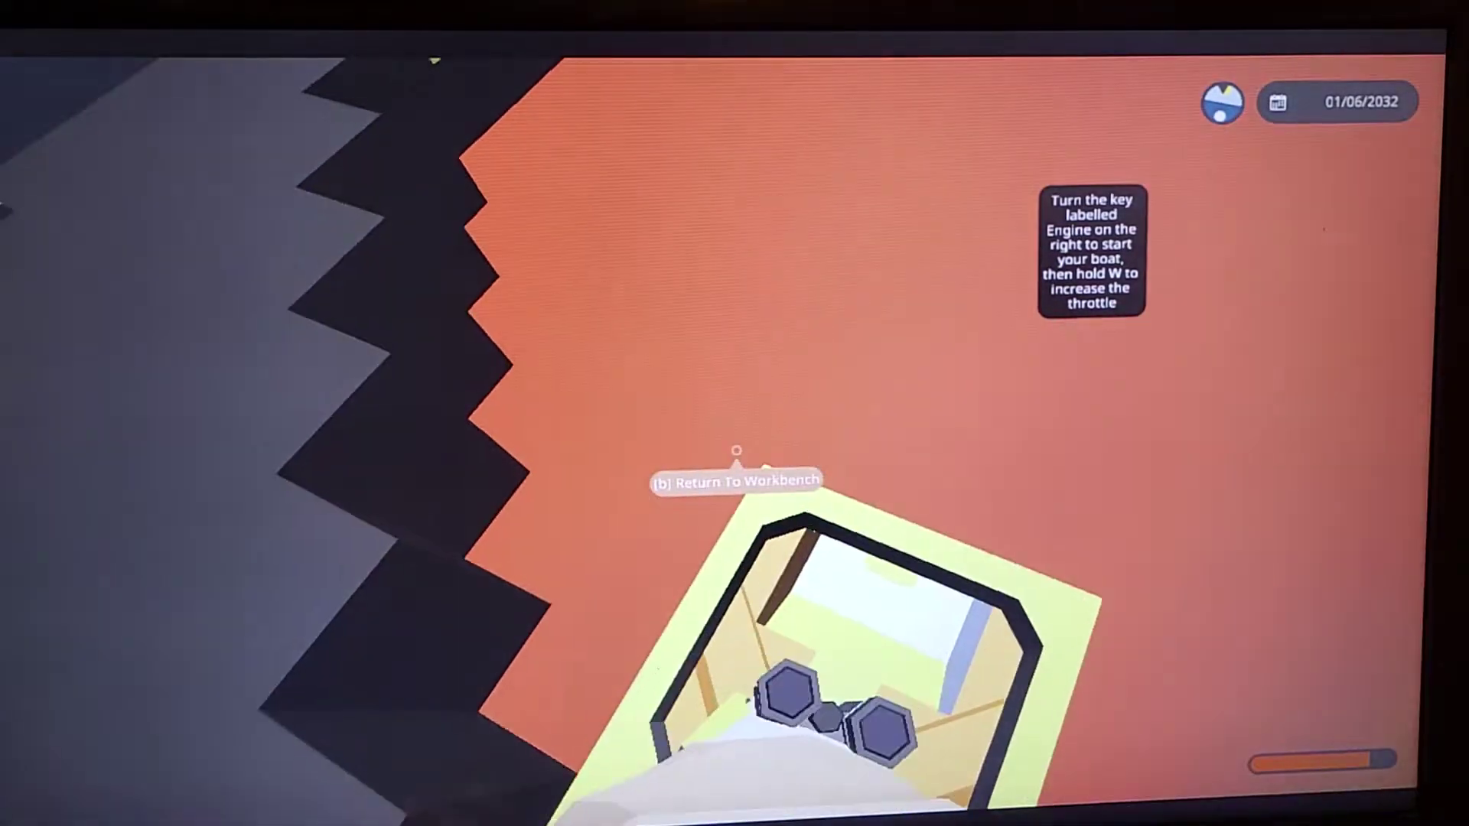
key(w)
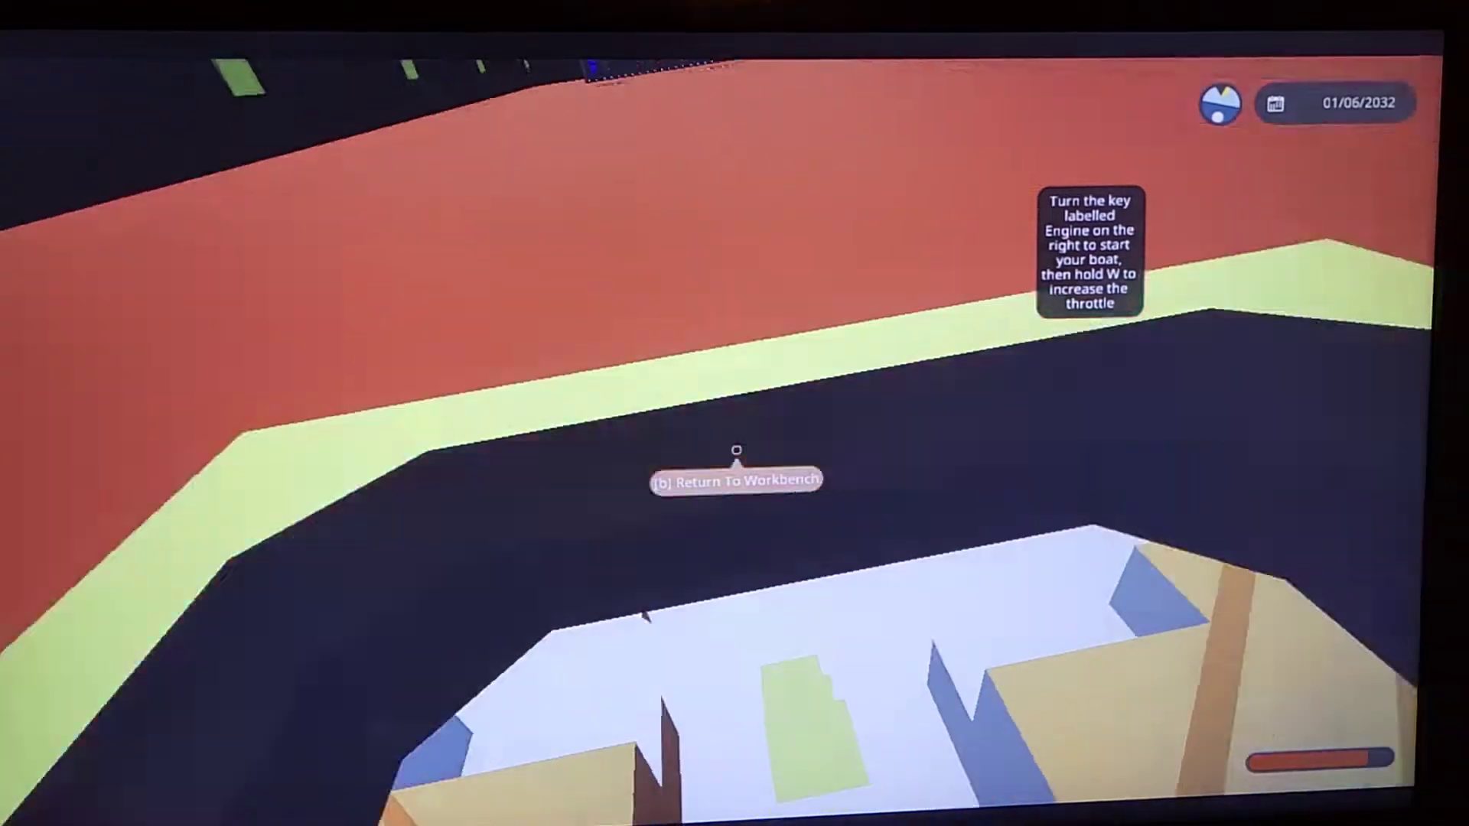
key(w)
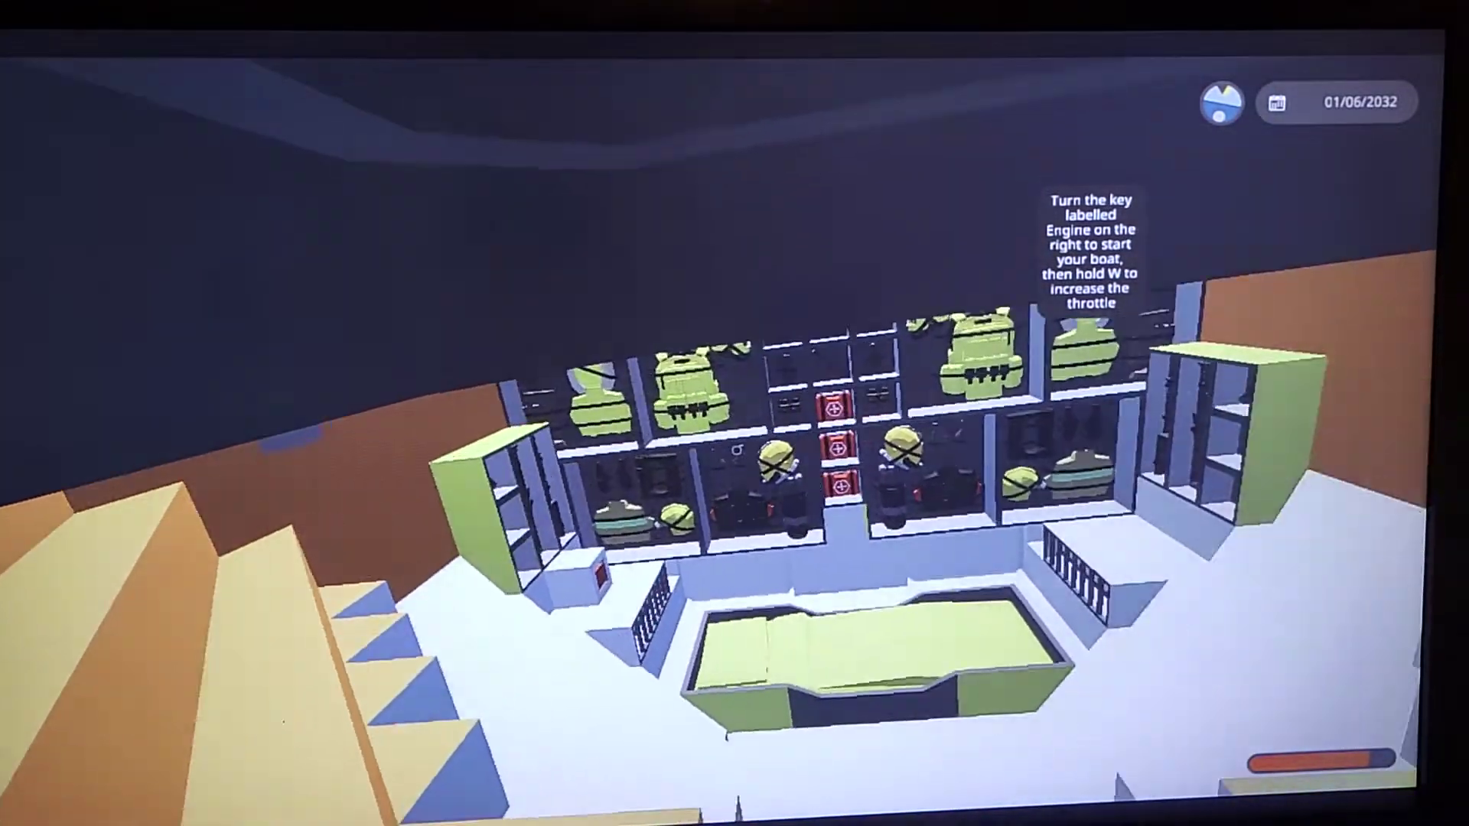
- Descend the stairs to the locker shelves, equip the armour vest, and head back to the stairs
key(w)
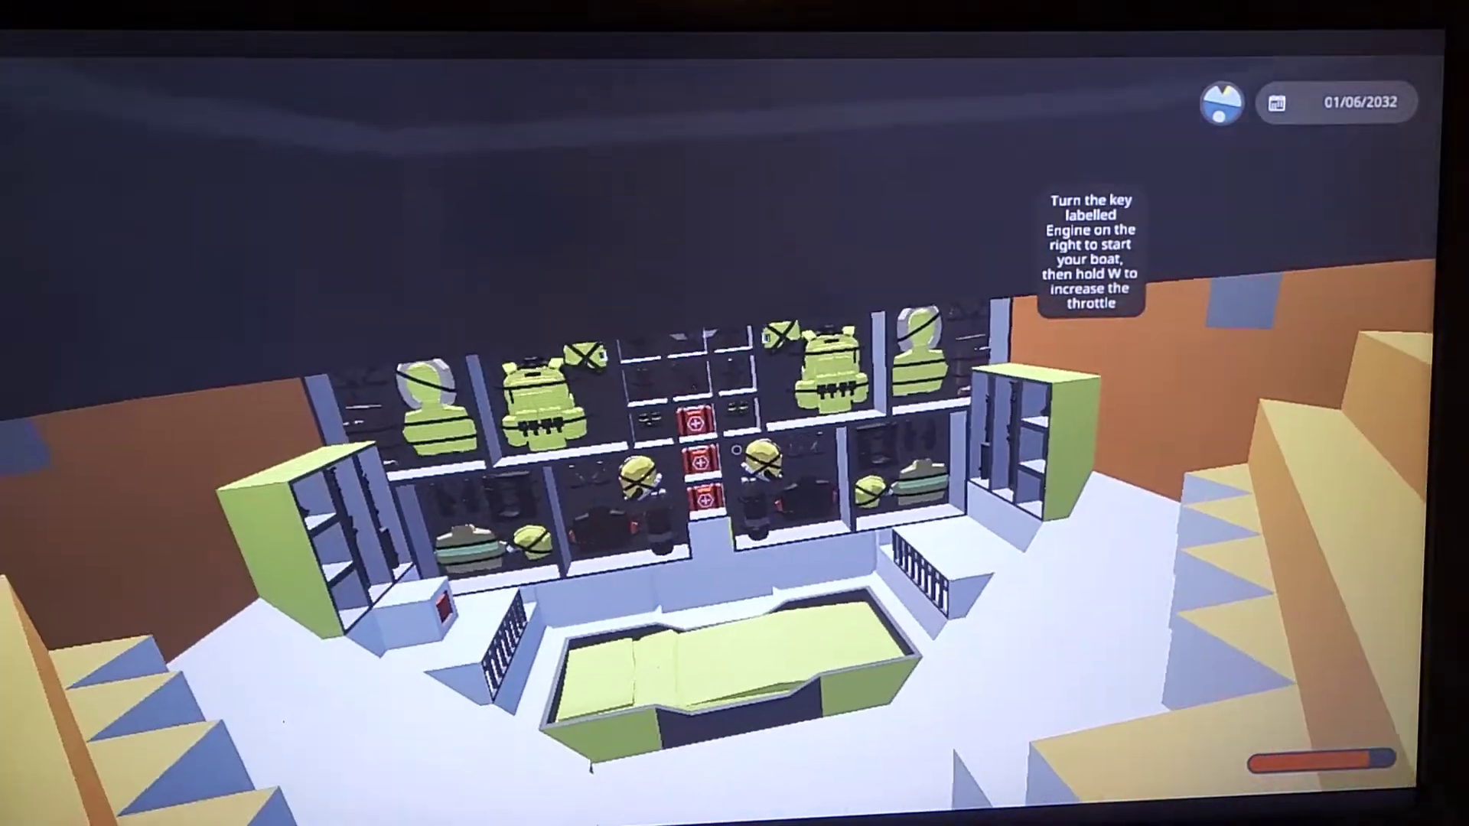
key(w)
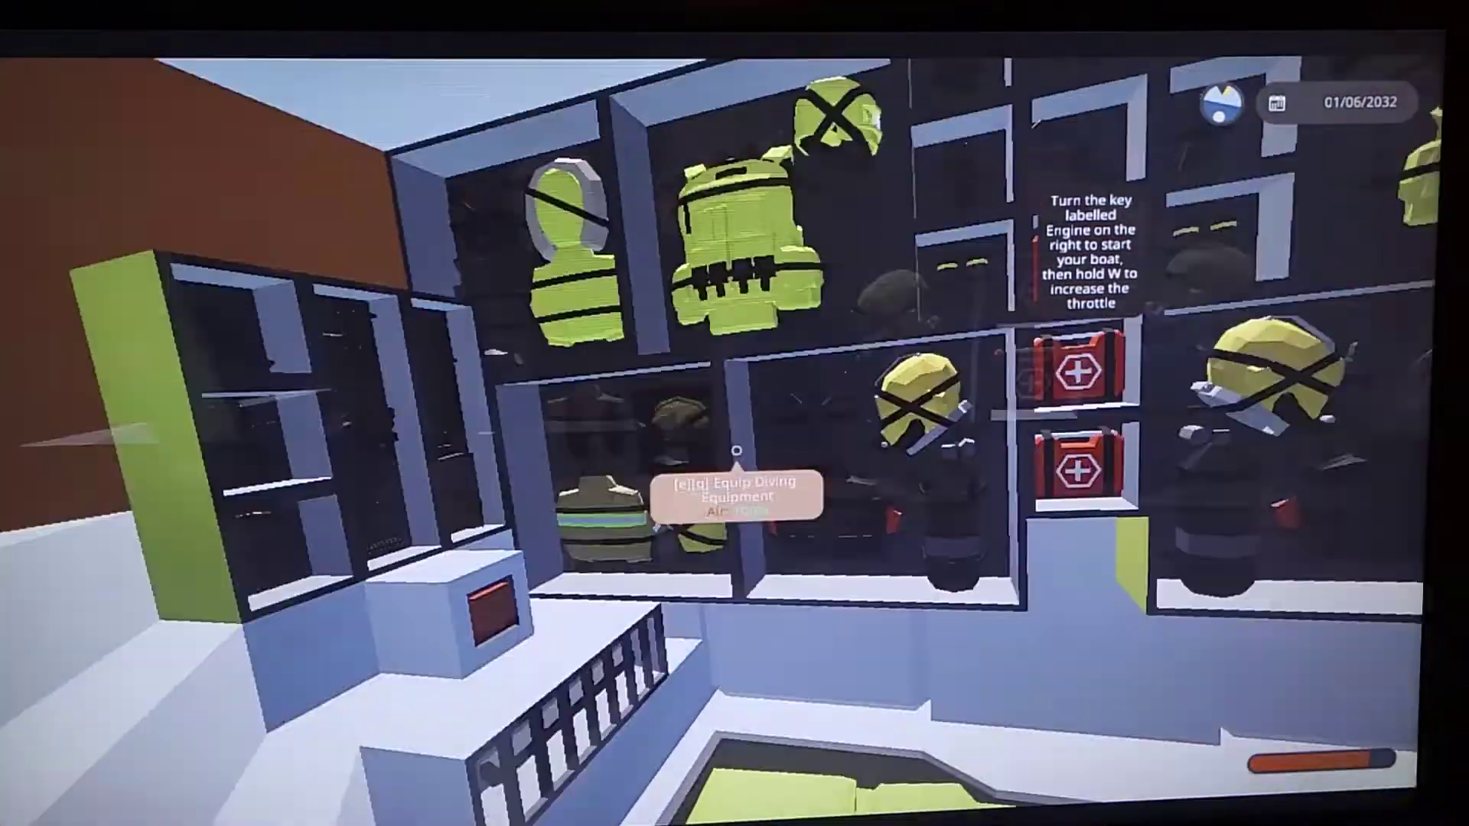
key(e)
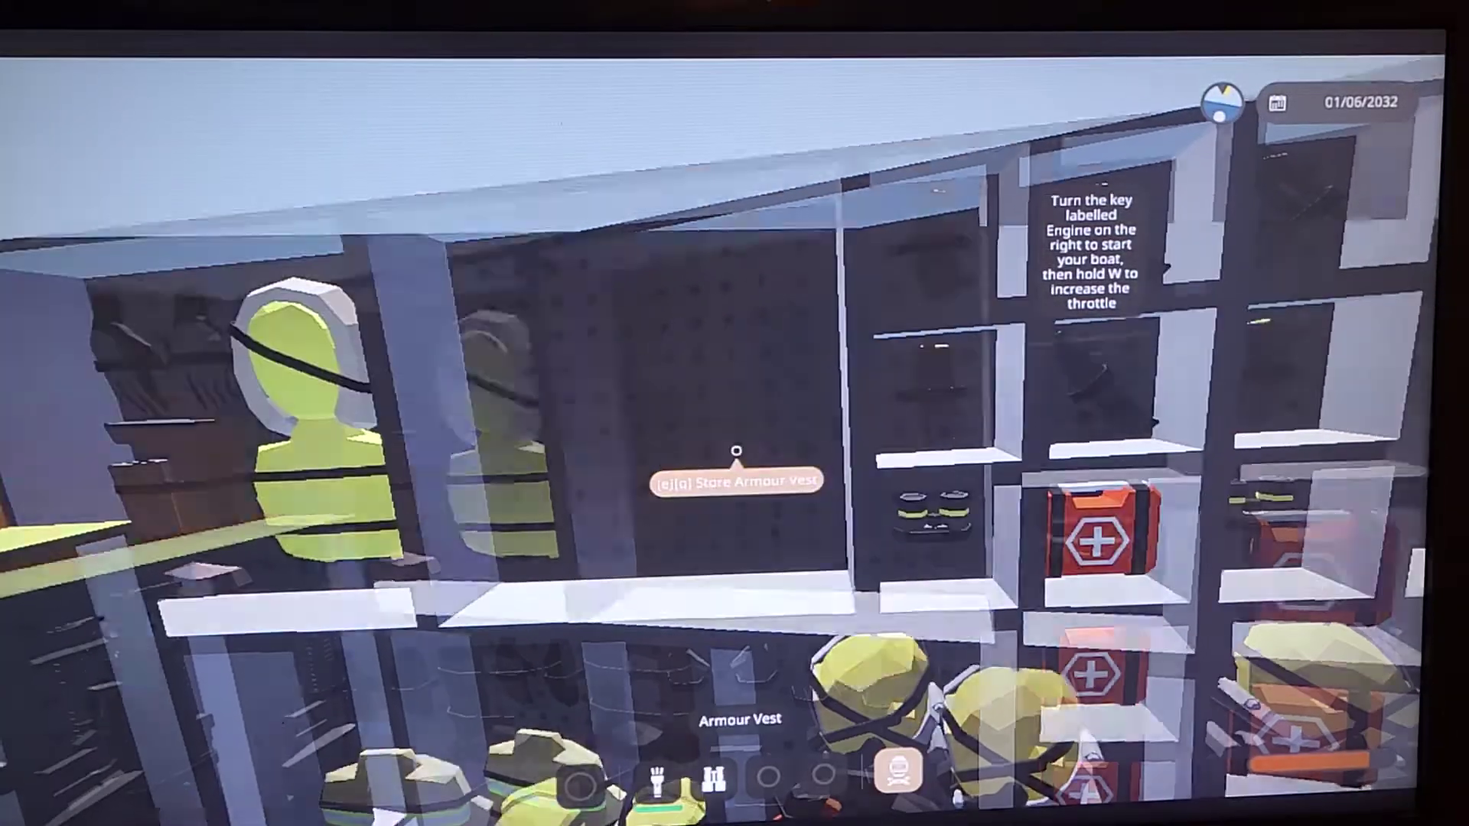
key(w)
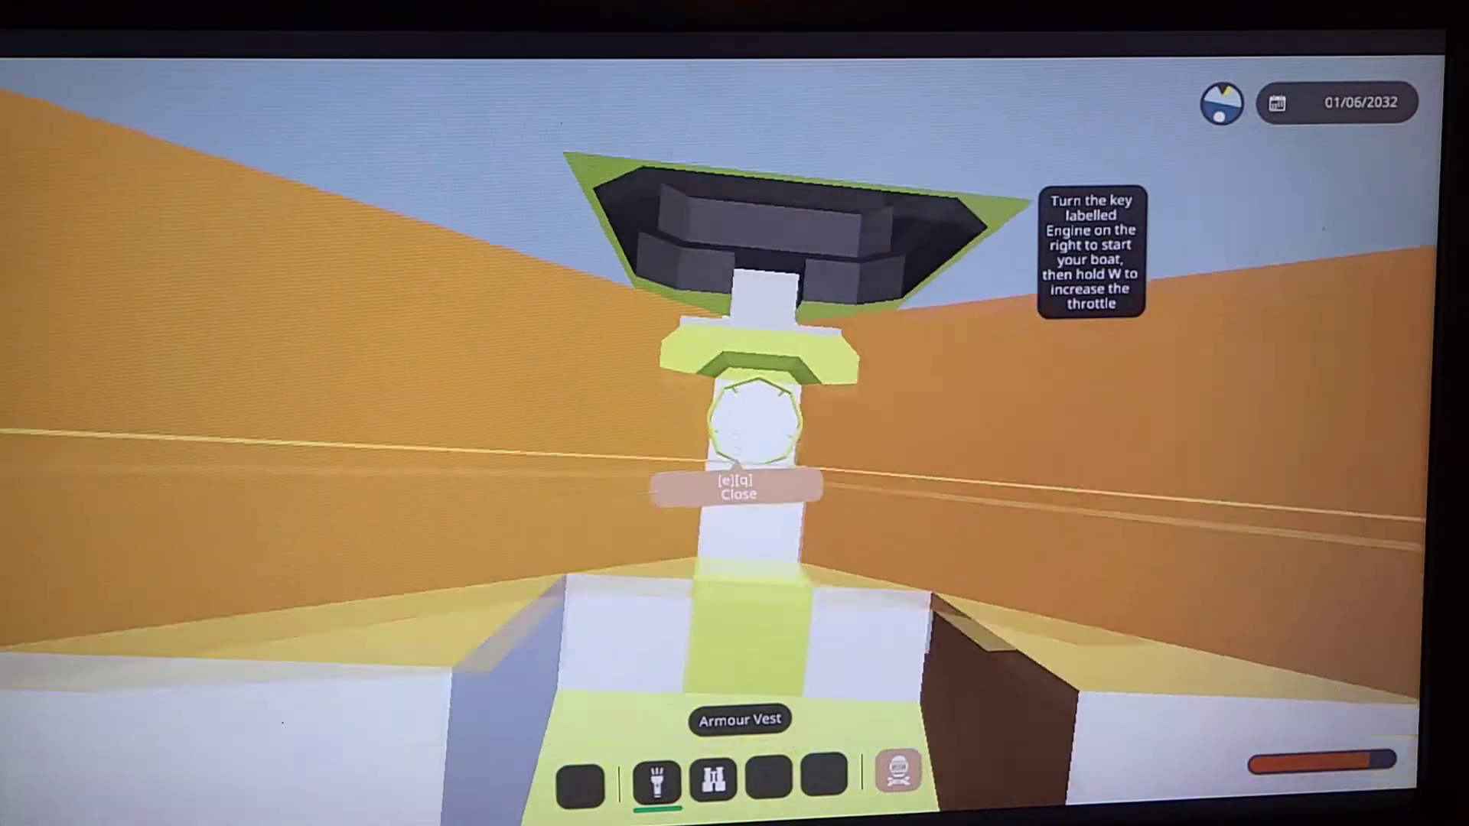
- Climb out onto the bow, look over the open sea, and face the white hatch door
key(w)
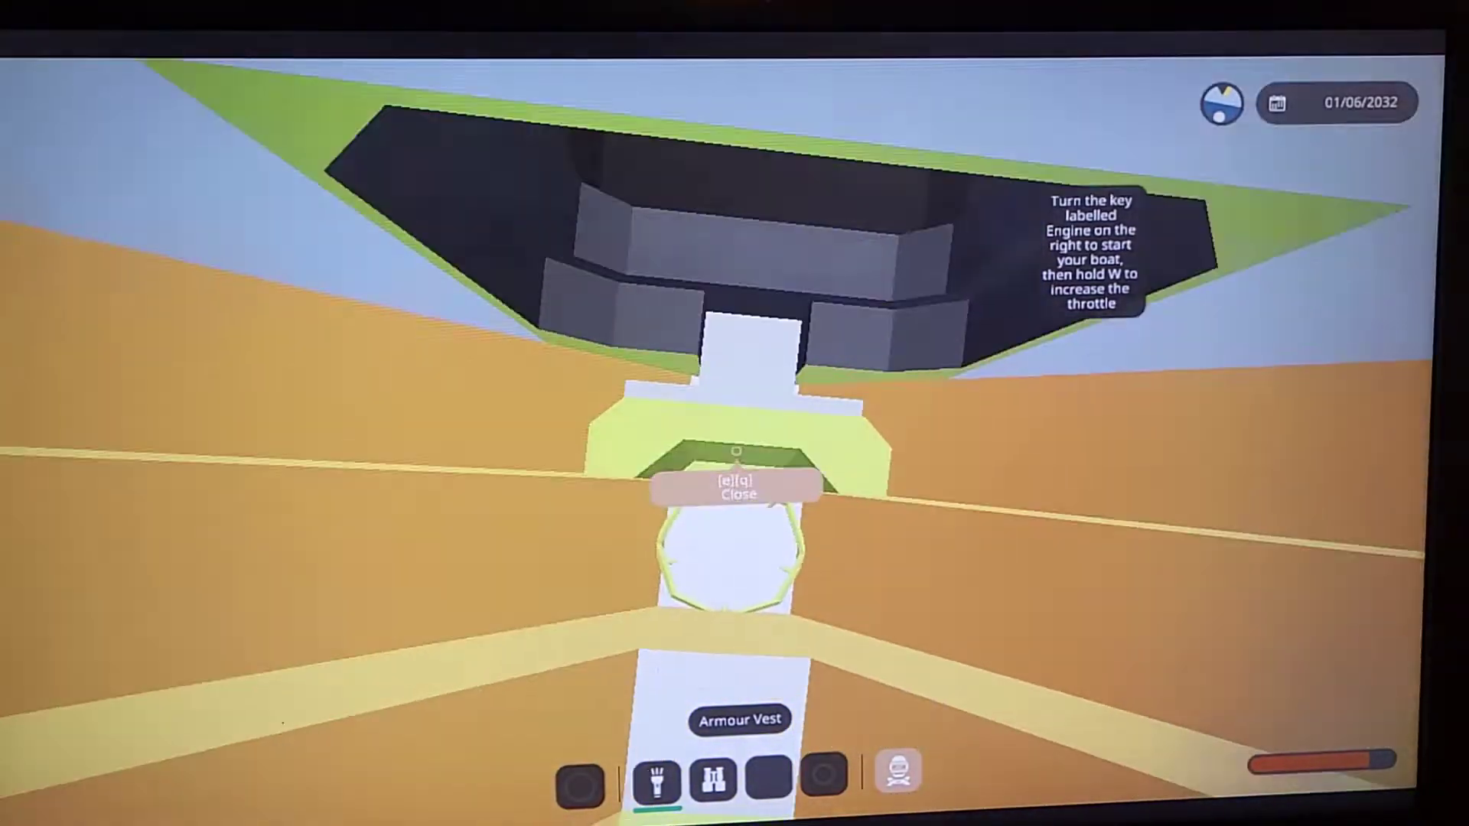
key(w)
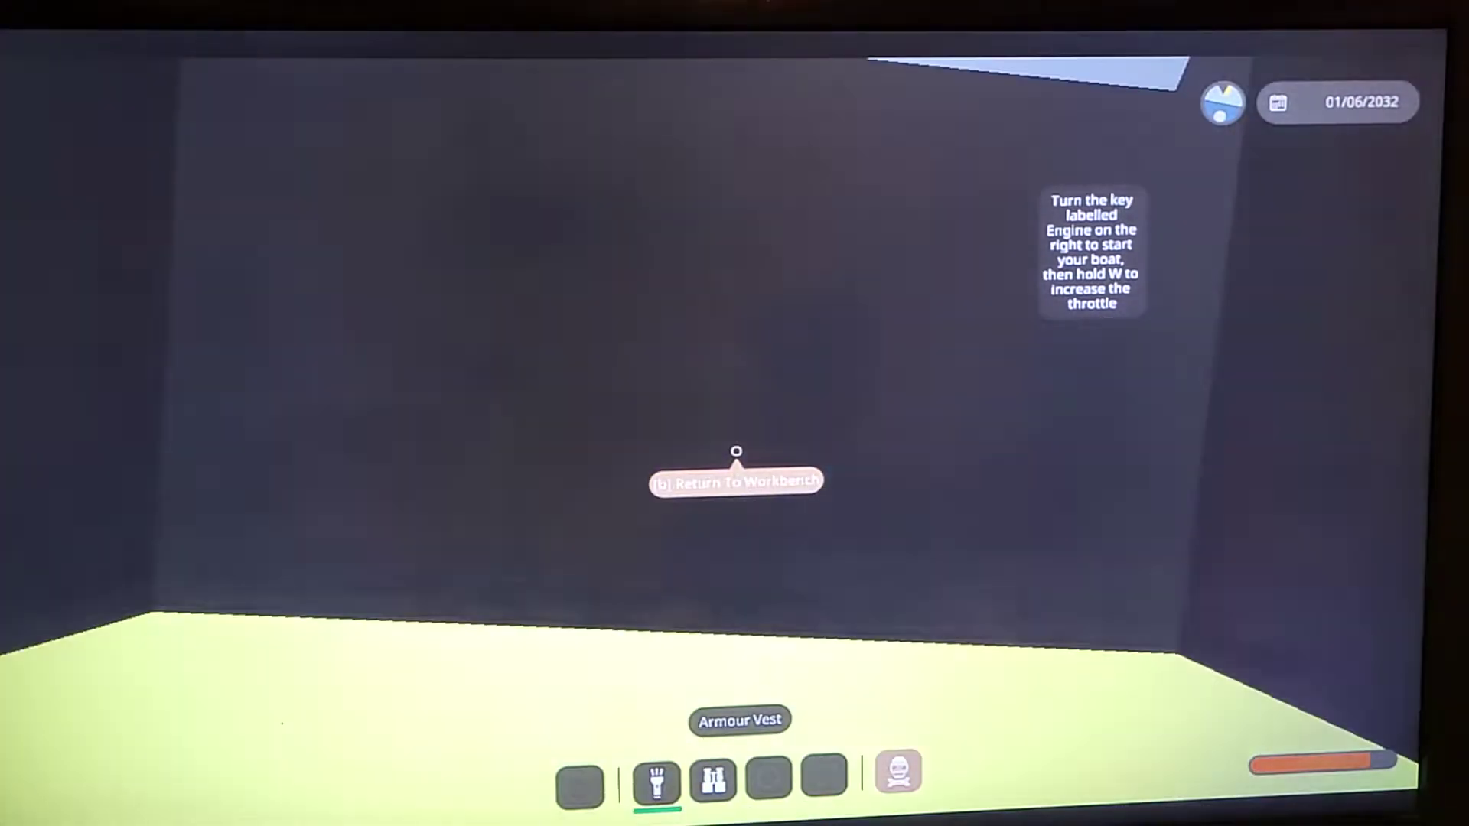
key(w)
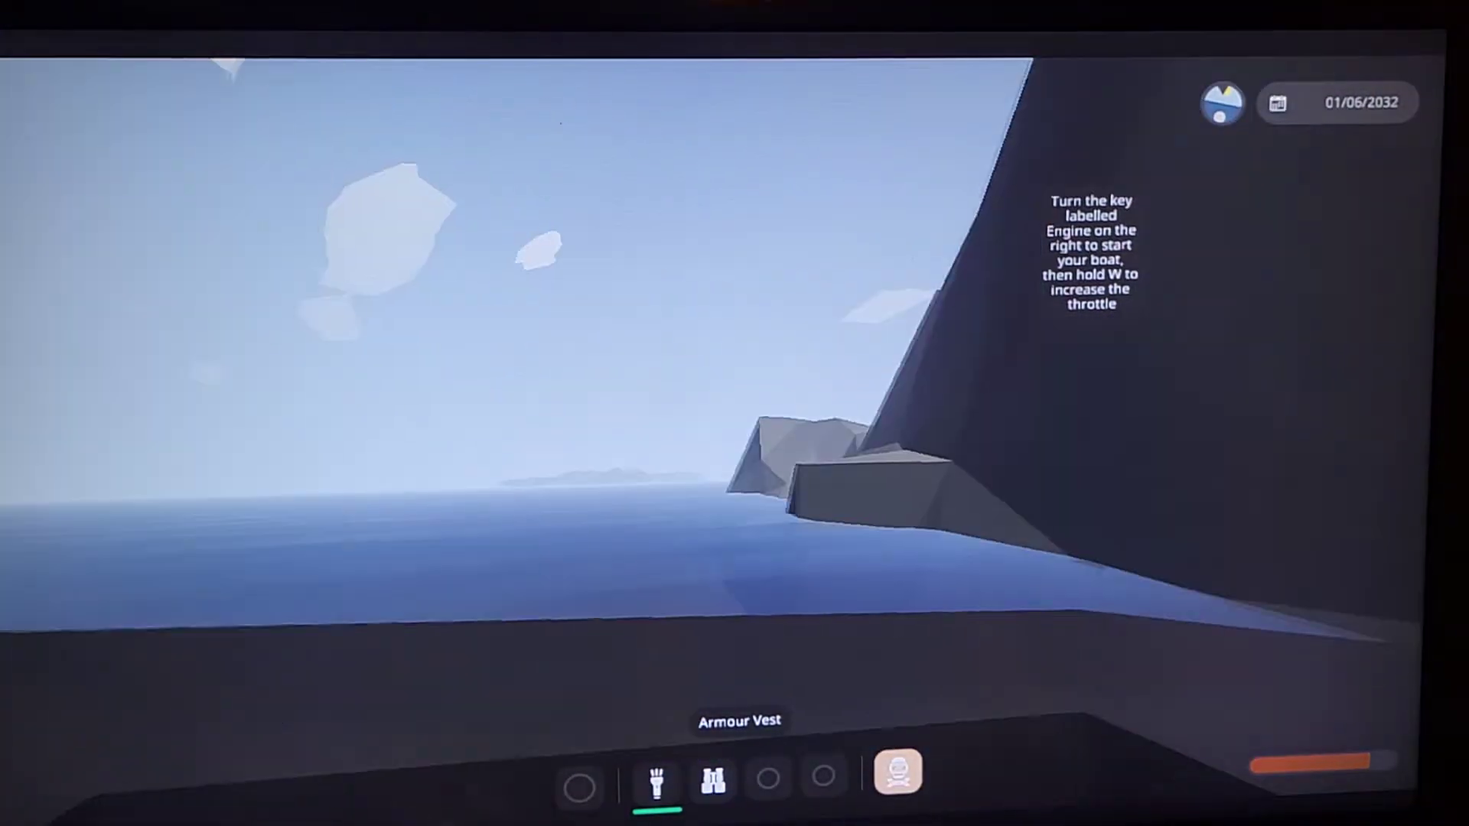
key(w)
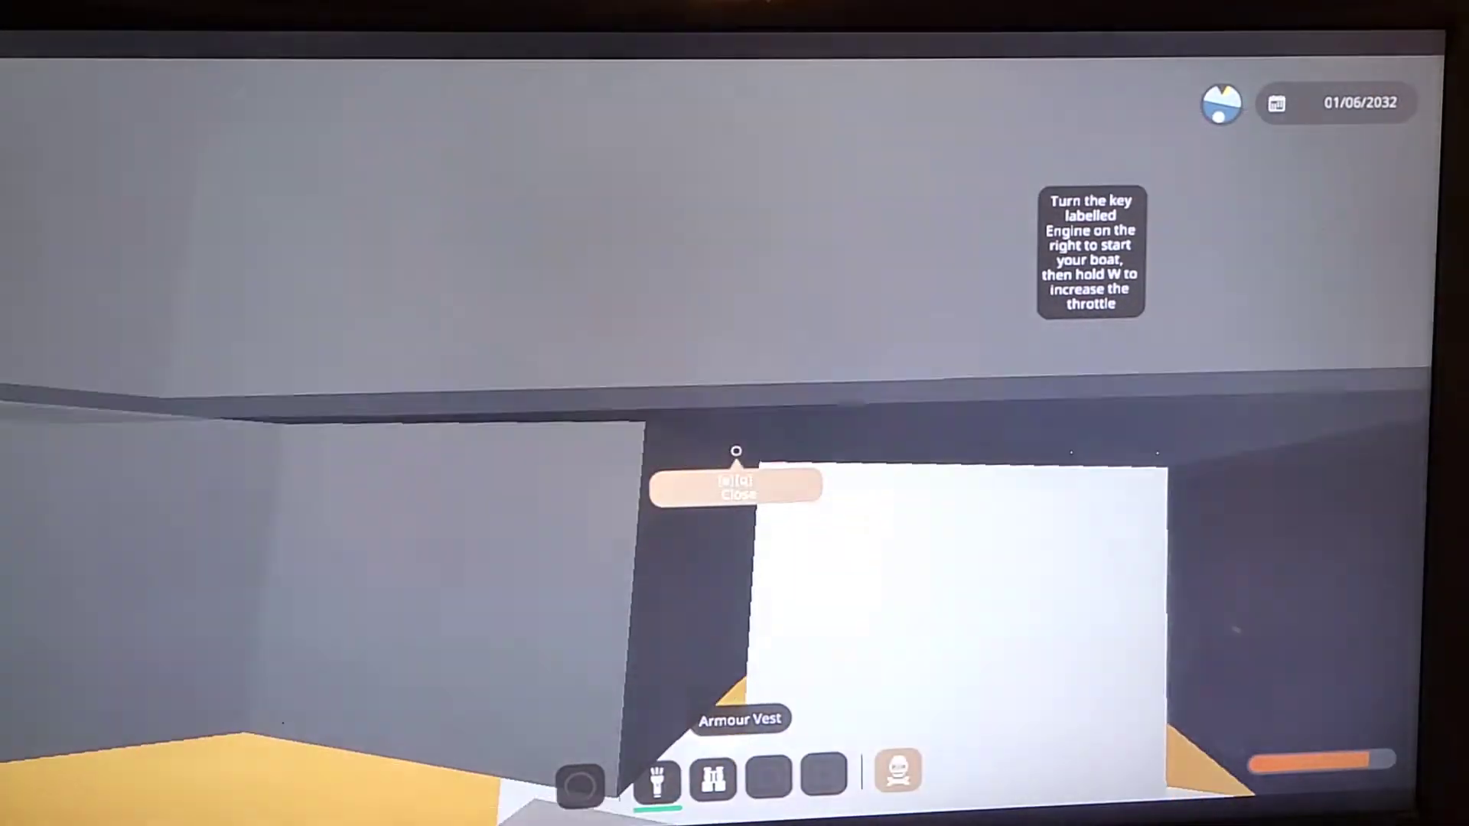
- Back away from the hatch, then walk along the orange deck past the lockers to the helm
key(s)
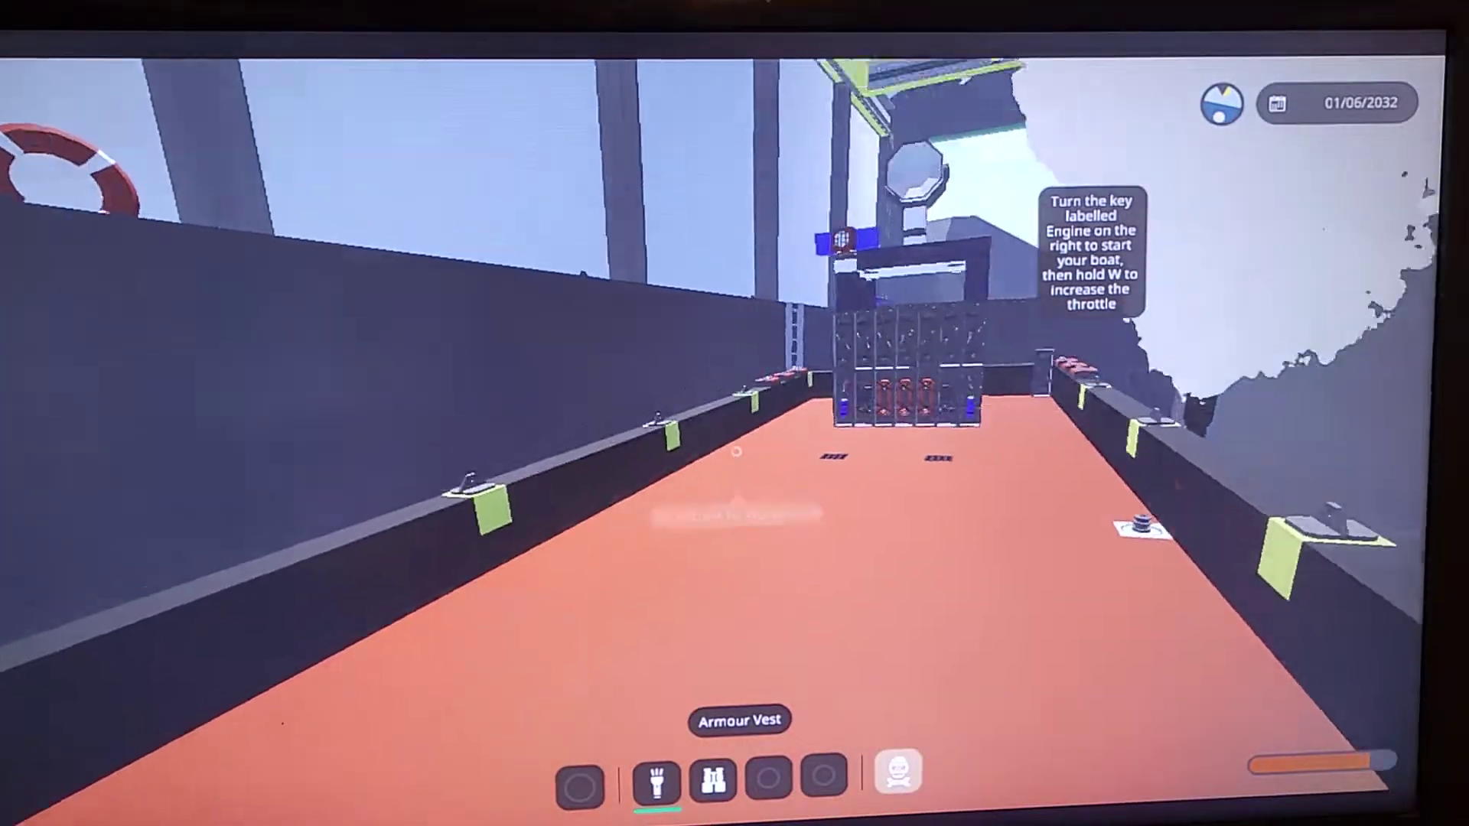
key(w)
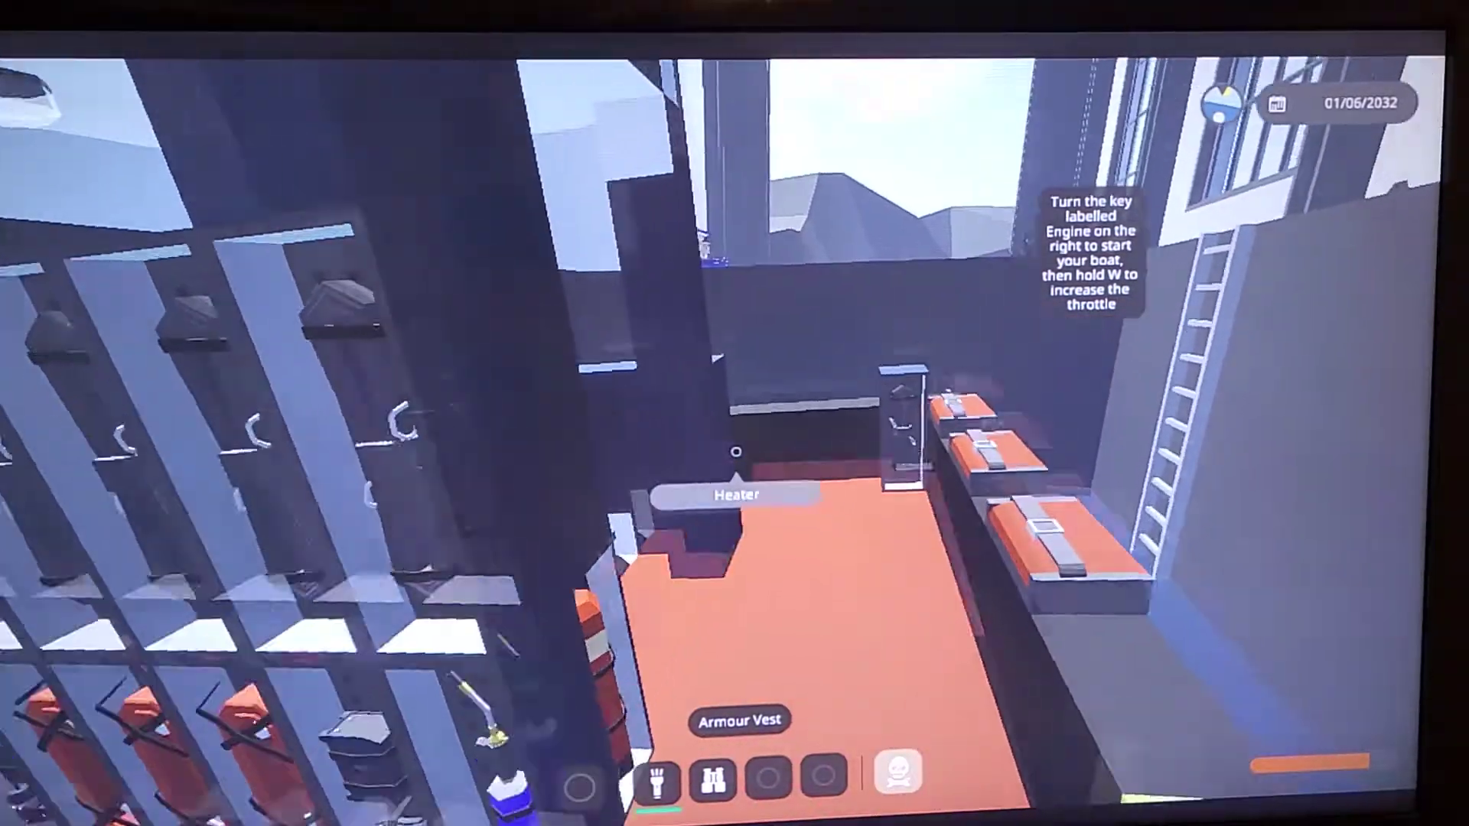
key(w)
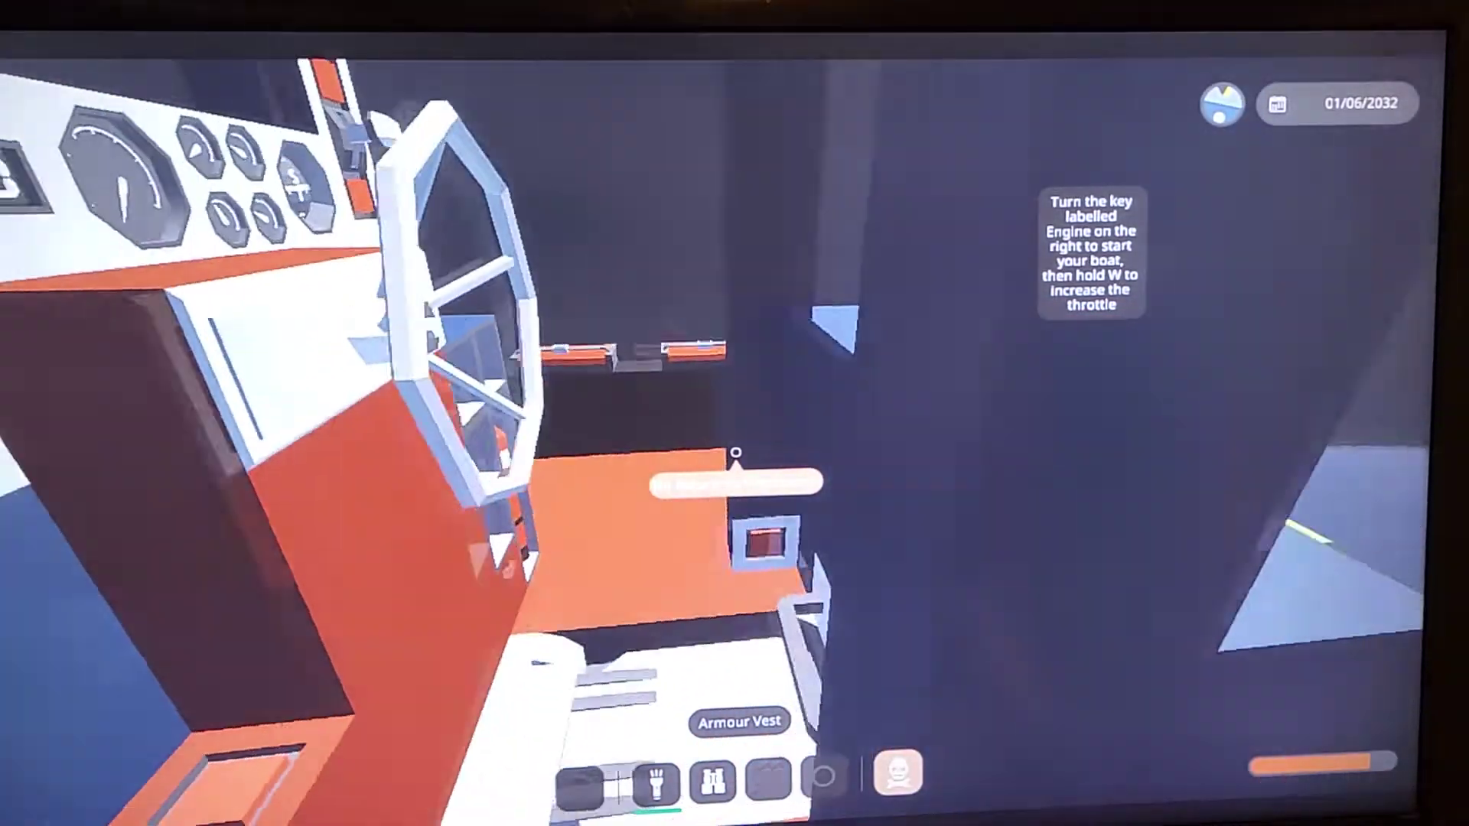